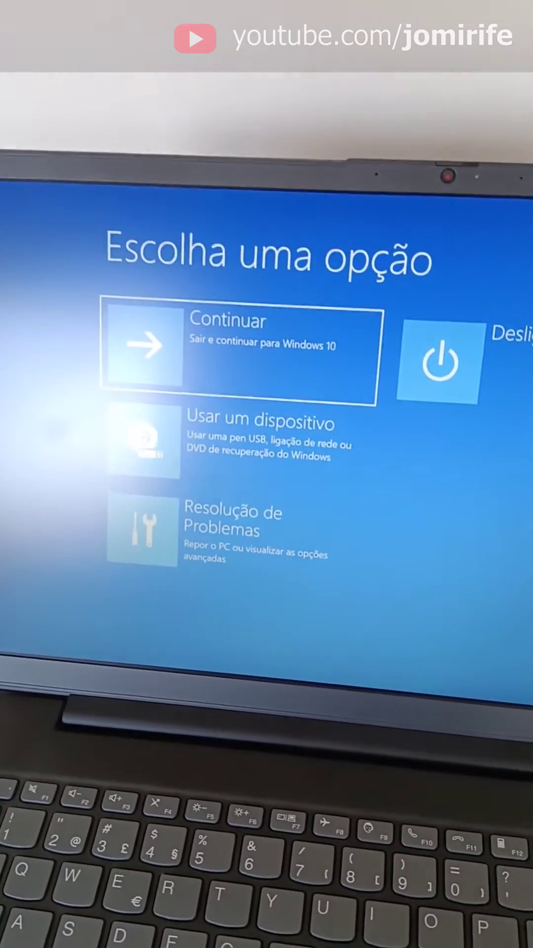
Highlight the Resolução de Problemas (Troubleshoot) option in the recovery menu.
key("Down")
key("Down")
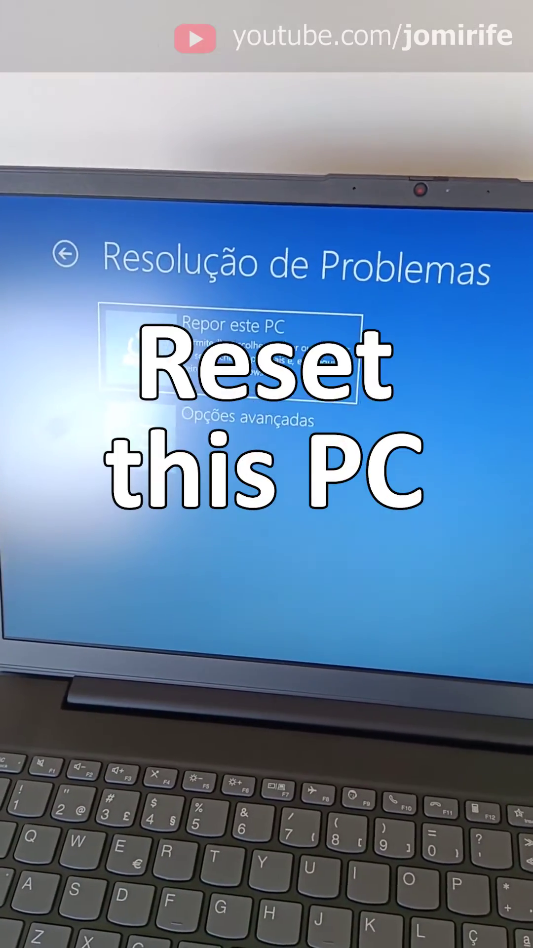
Open Repor este PC to show the Manter os meus ficheiros and Remover tudo choices.
key("Return")
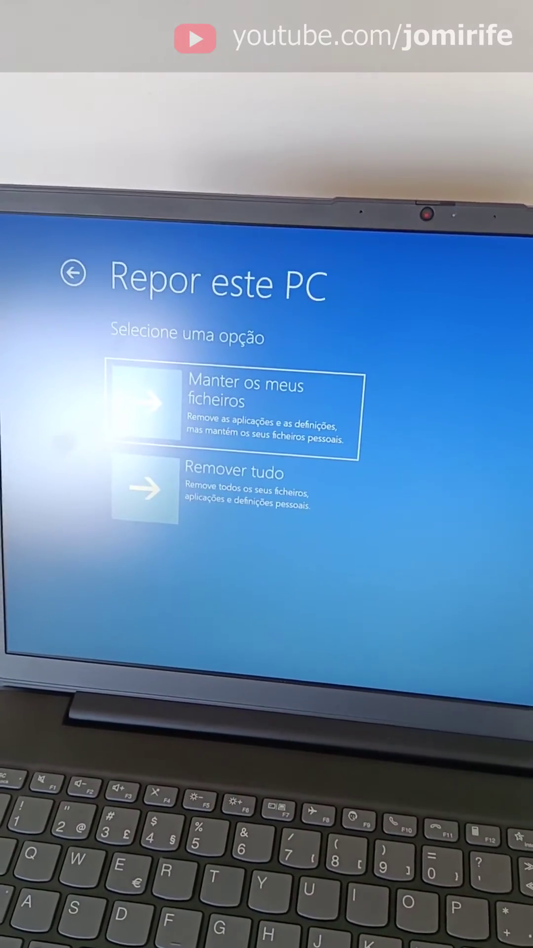